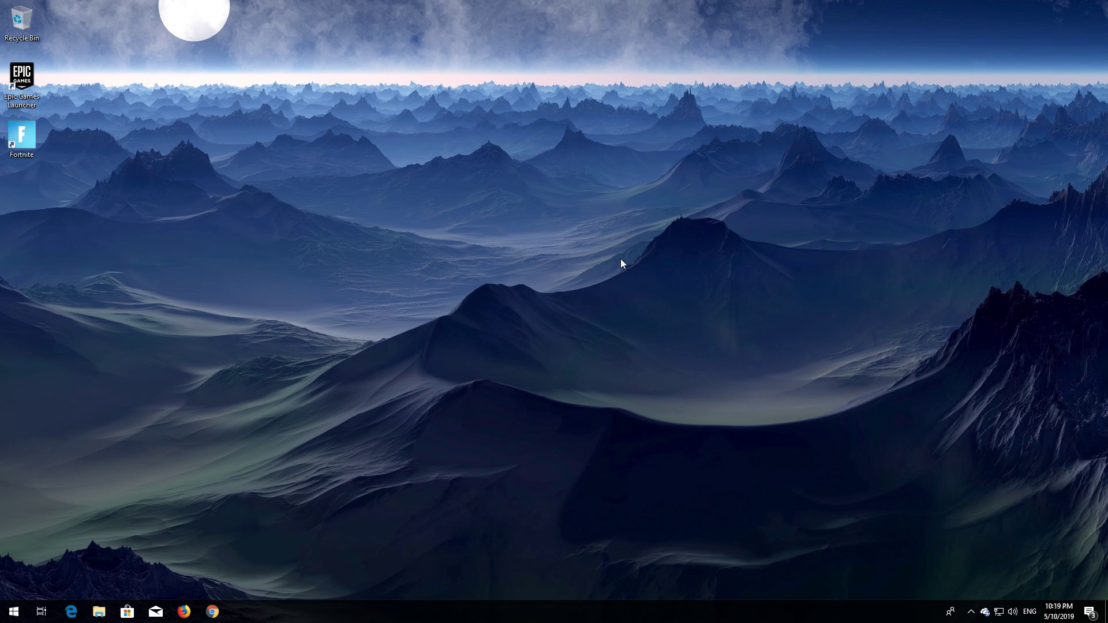
Step: Search the Start menu for 'control panel'
key("super")
type("con")
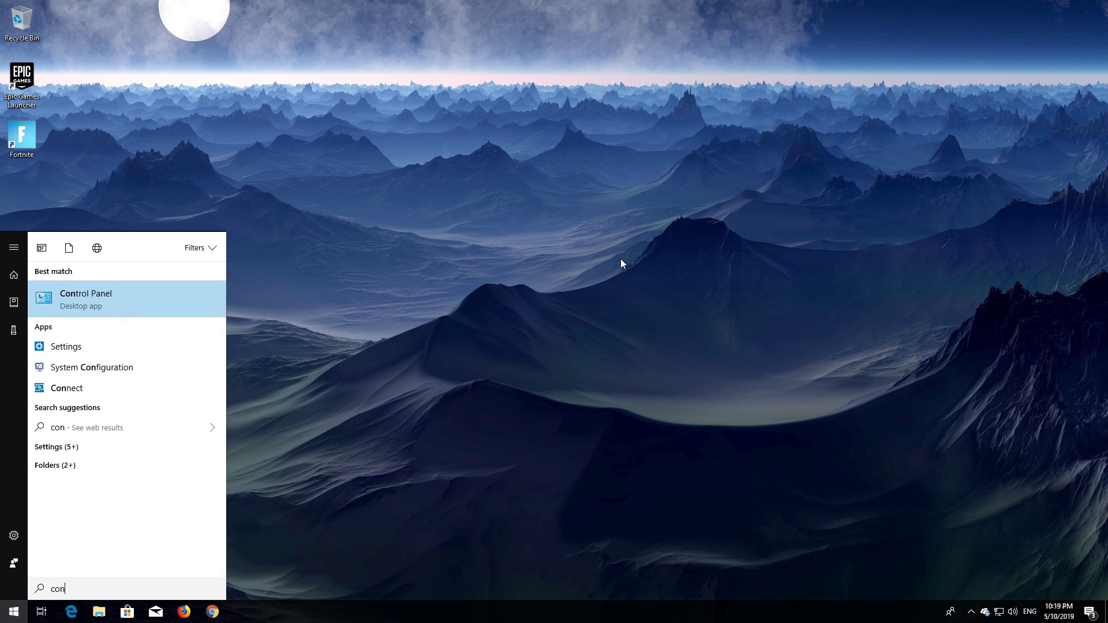
type("trol panel")
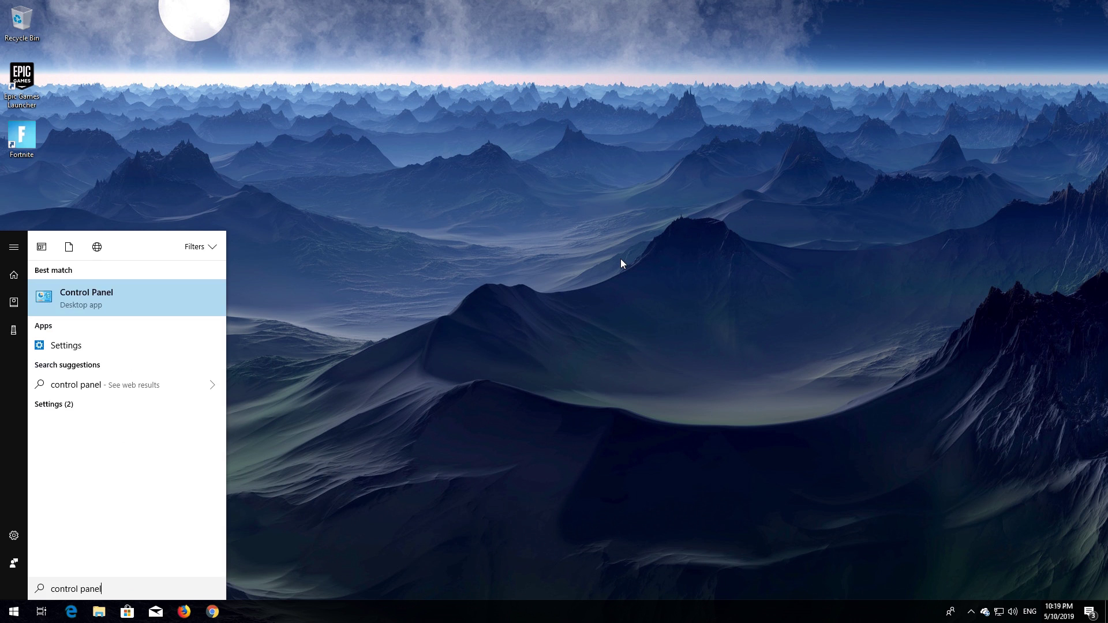
Step: Go from Control Panel through Network and Internet and Network and Sharing Center to the adapter list
left_click(74, 312)
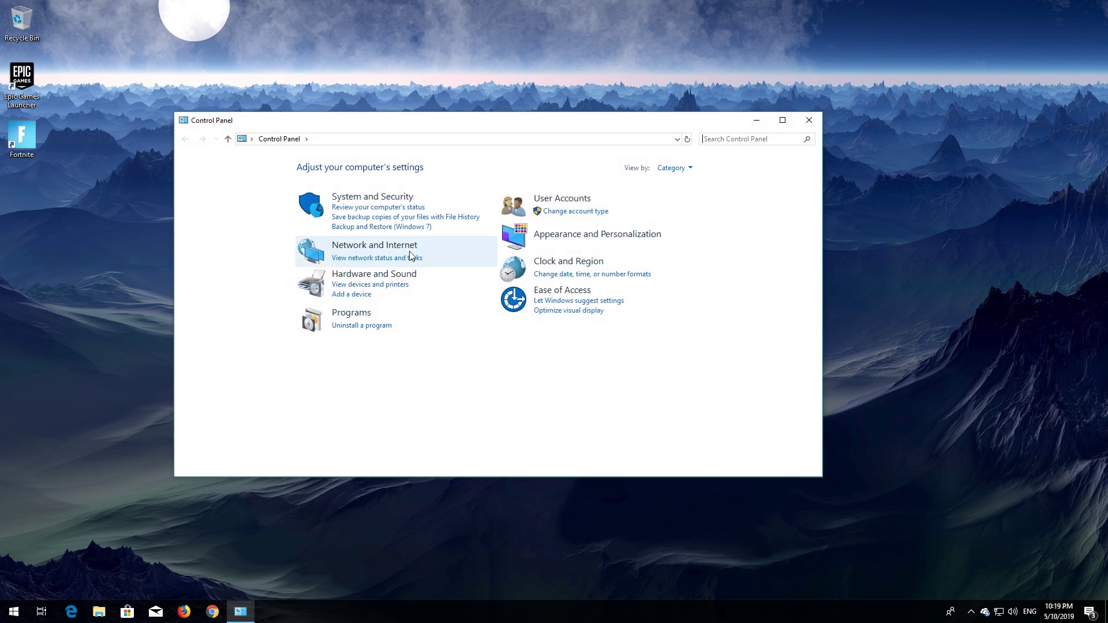
left_click(372, 250)
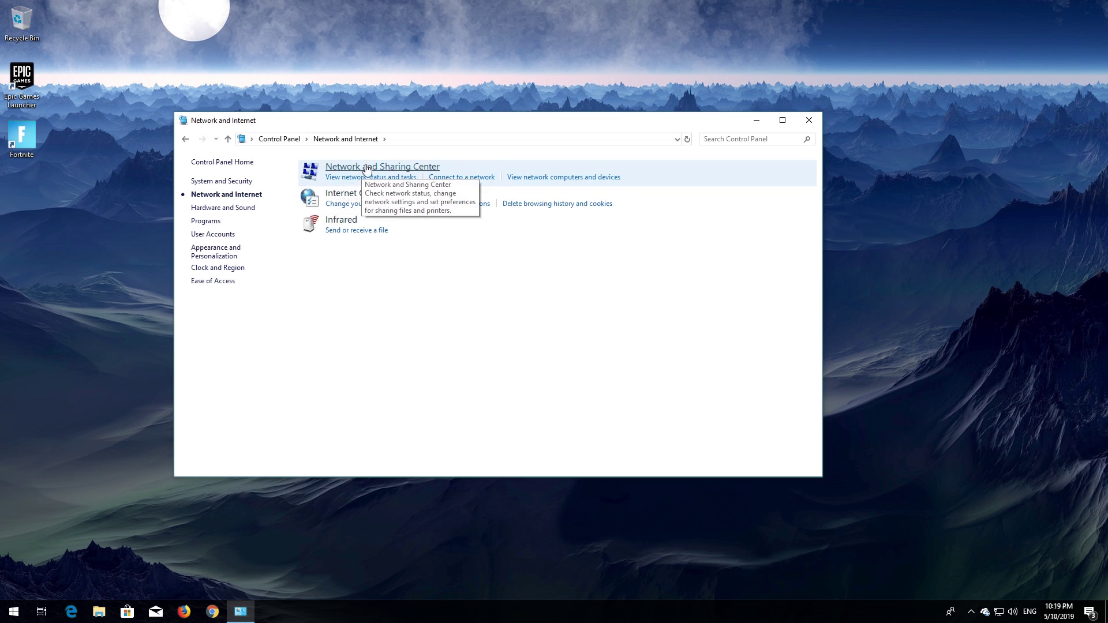
left_click(398, 169)
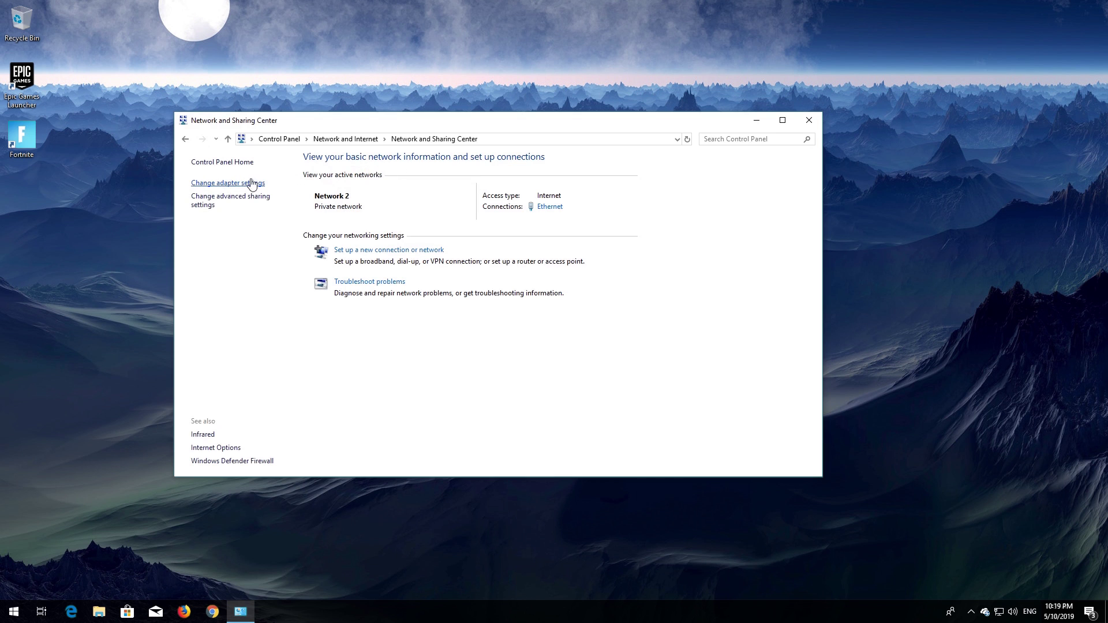
left_click(218, 184)
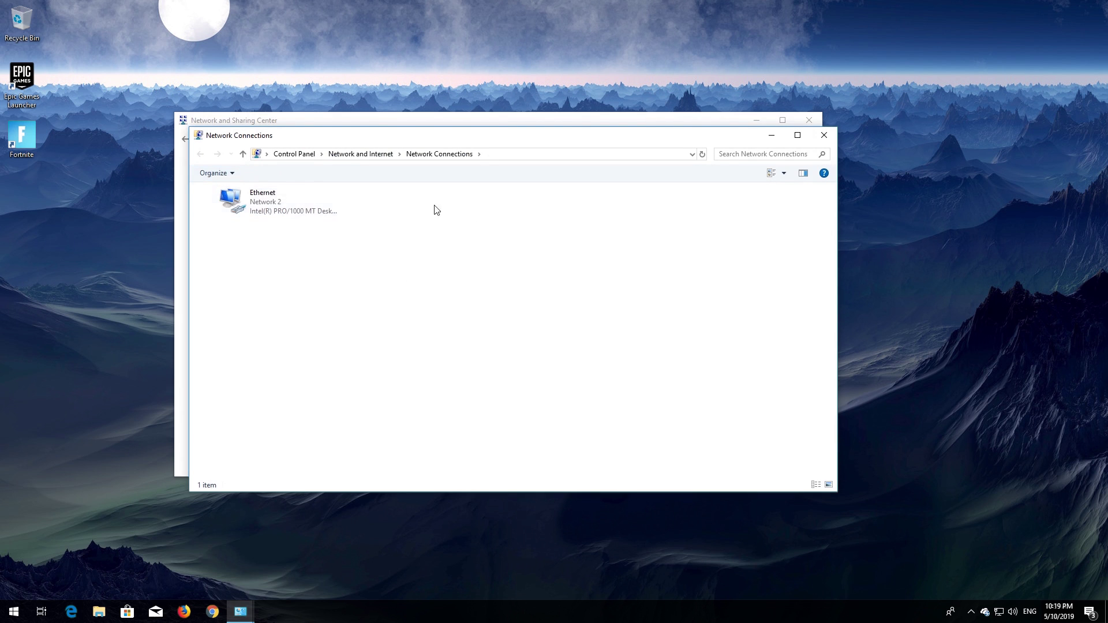
Step: Open the Ethernet adapter's Properties and select Internet Protocol Version 4 (TCP/IPv4)
right_click(273, 205)
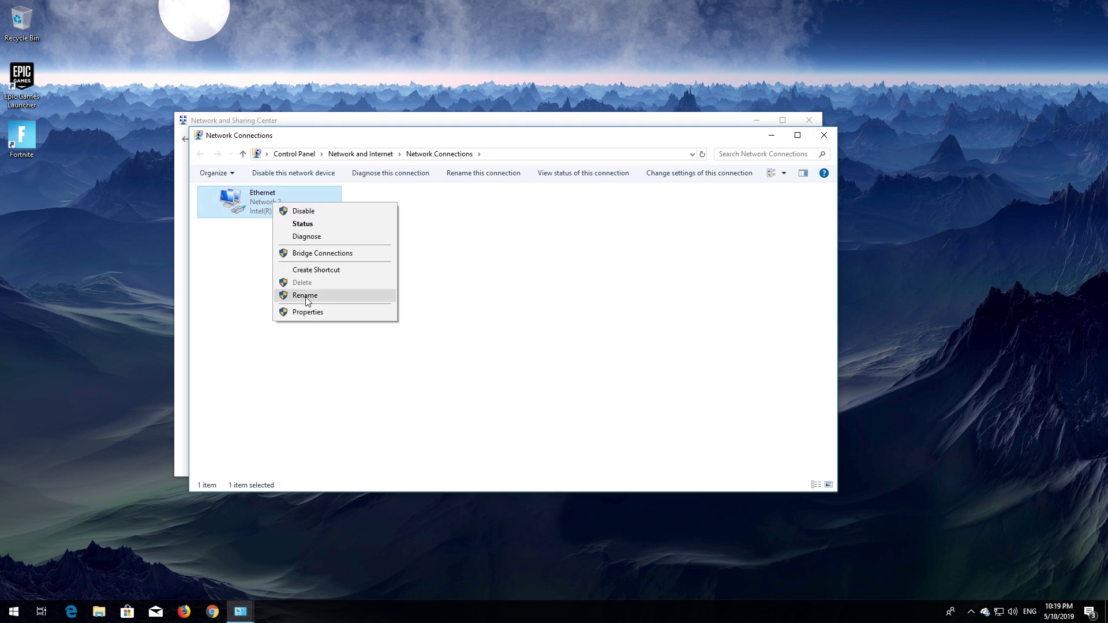
left_click(315, 313)
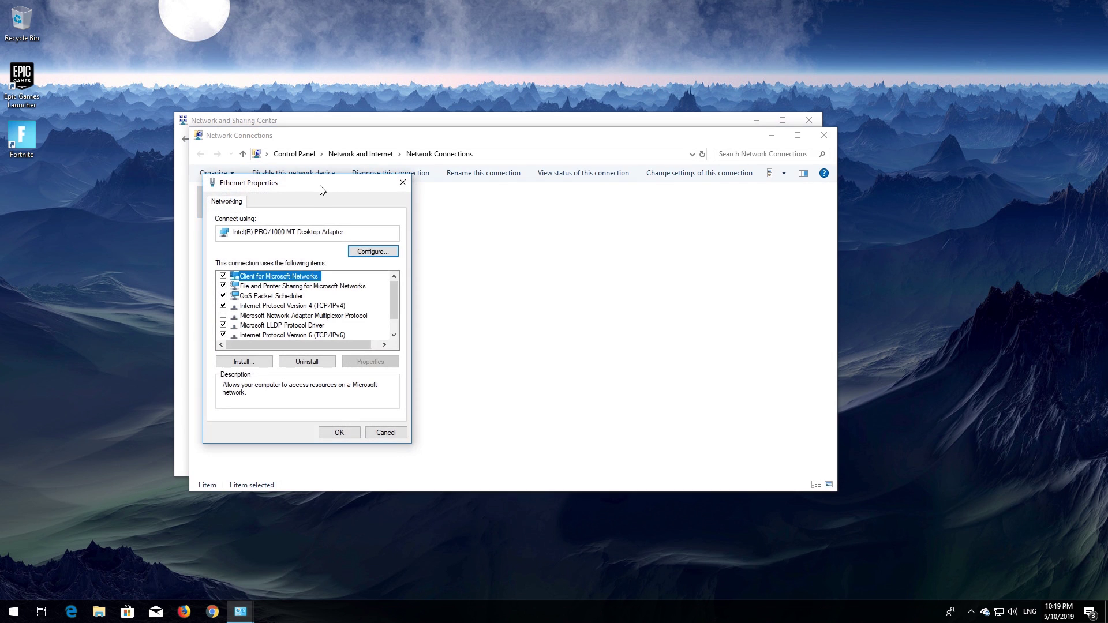
left_click_drag(321, 189, 531, 196)
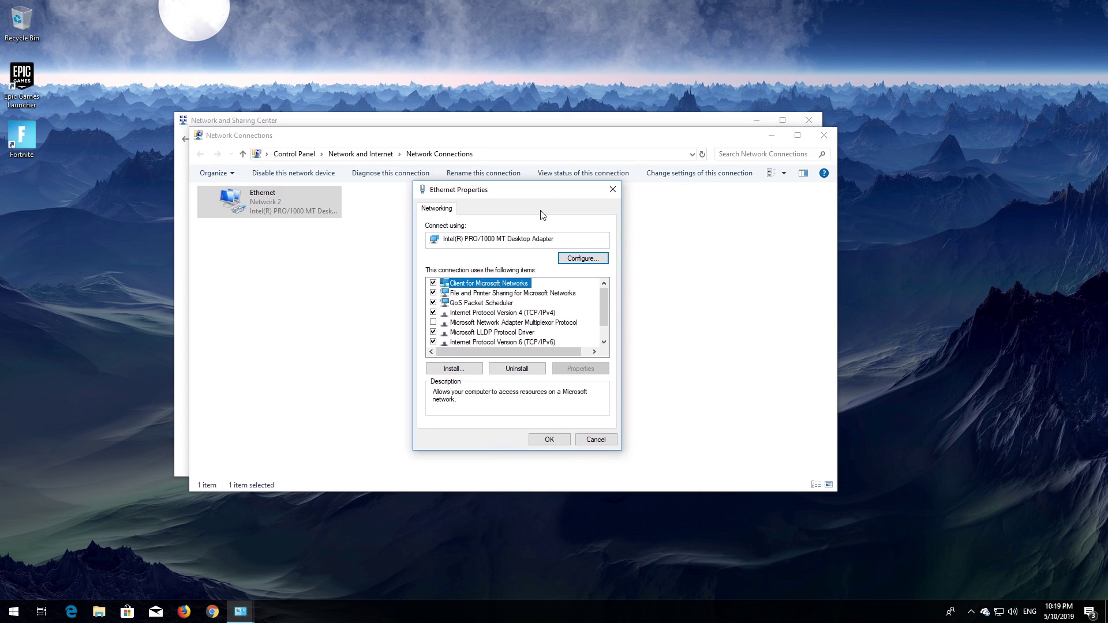
left_click(507, 314)
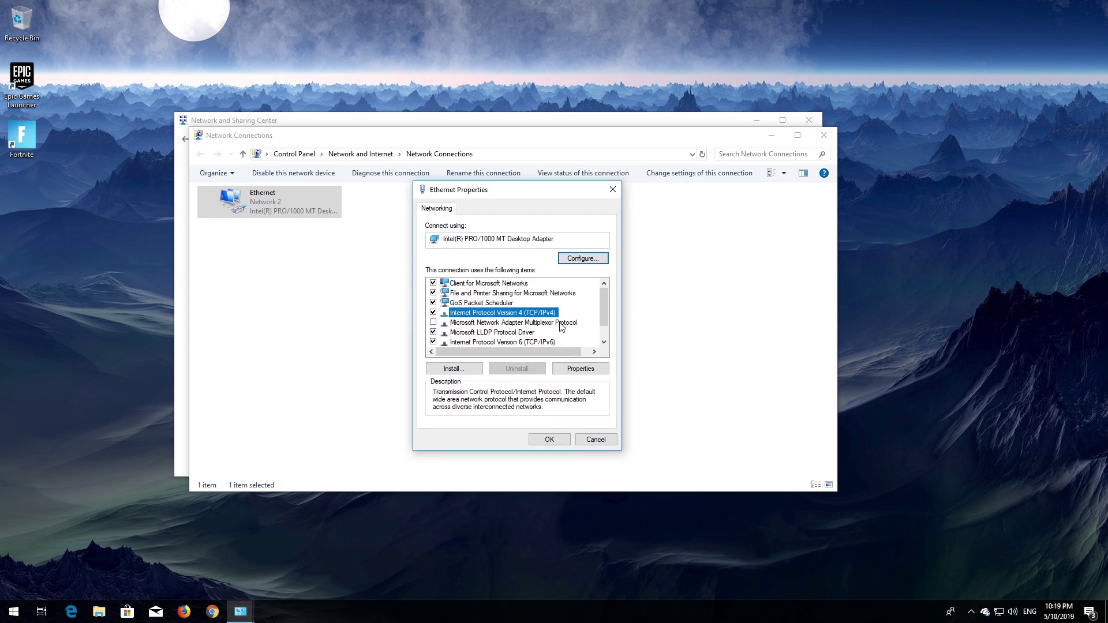
Step: Set Ethernet IPv4 DNS to 1.1.1.1 preferred and 1.0.0.1 alternate, then close the dialogs
left_click(591, 373)
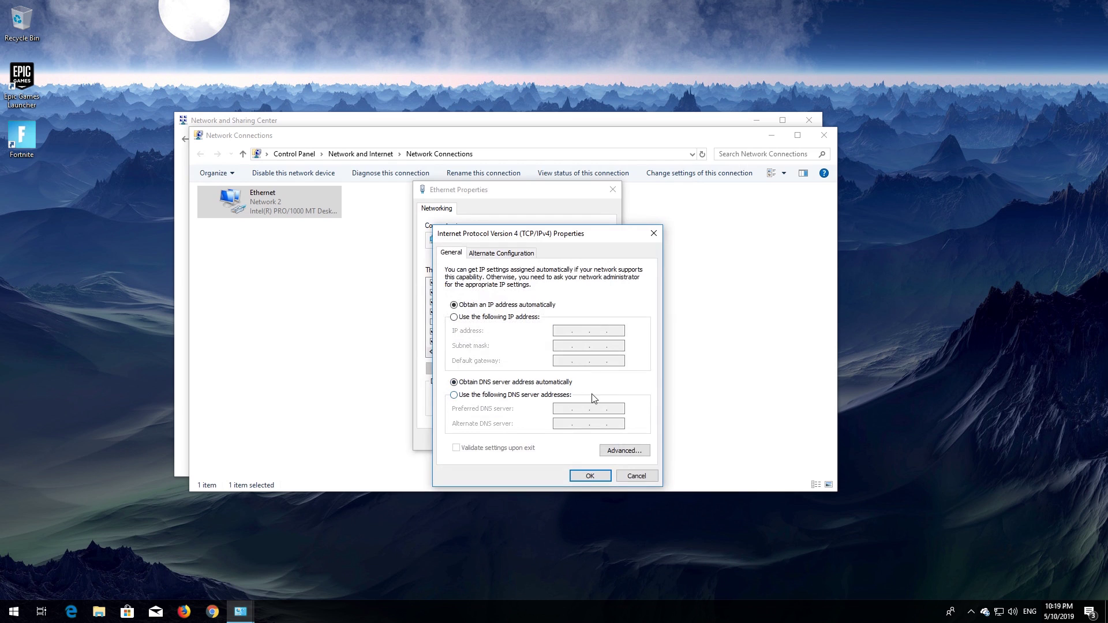
left_click(453, 397)
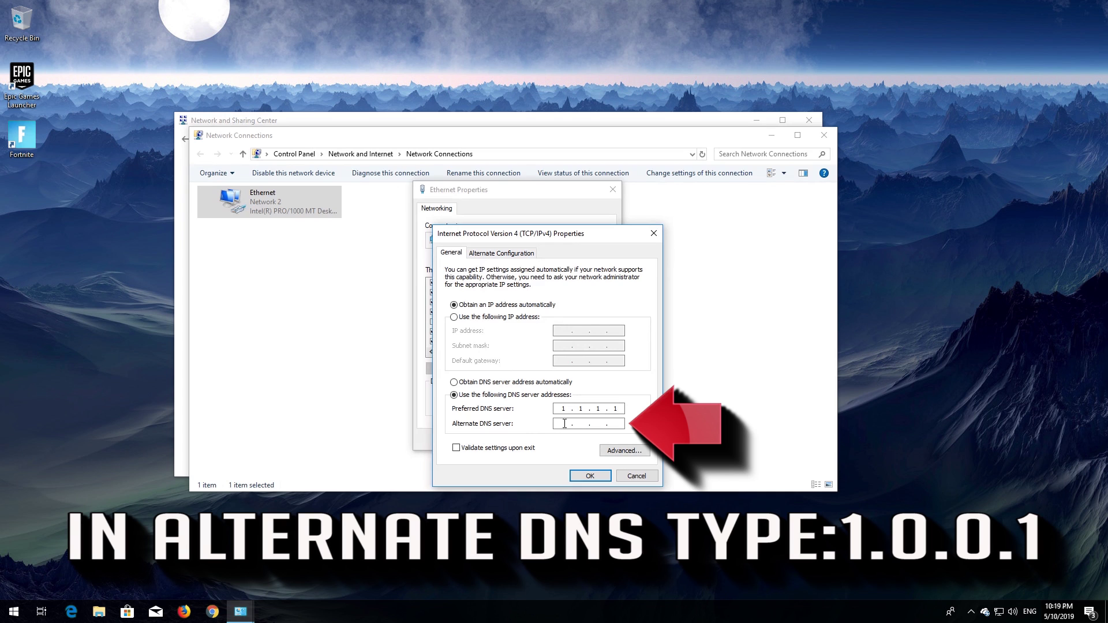
left_click(565, 424)
type("1 . 0 . 0 . 1")
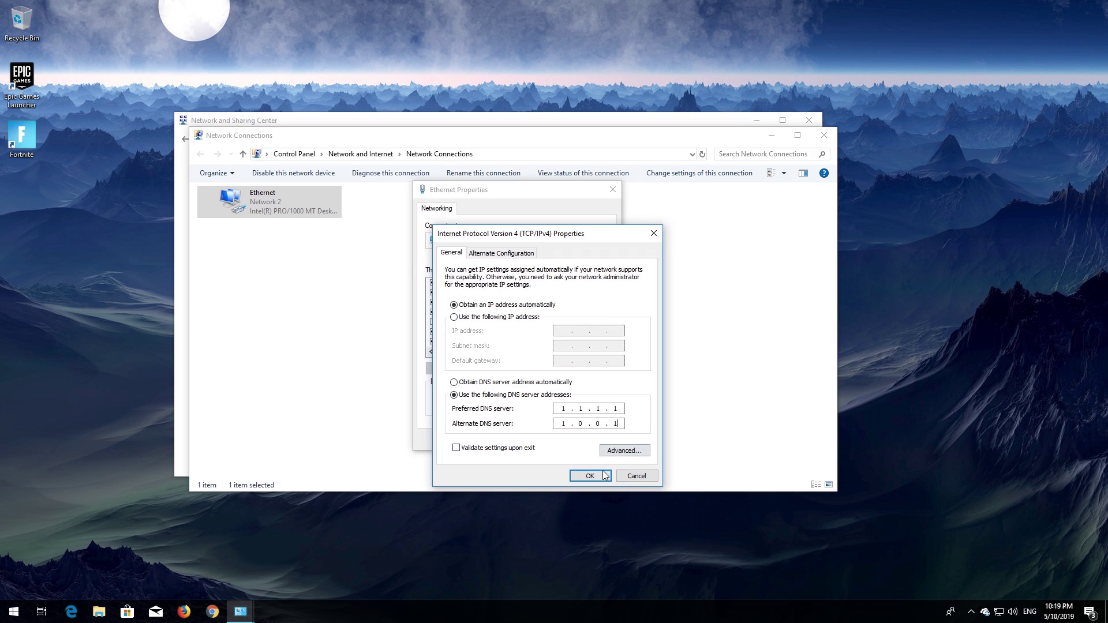
left_click(583, 477)
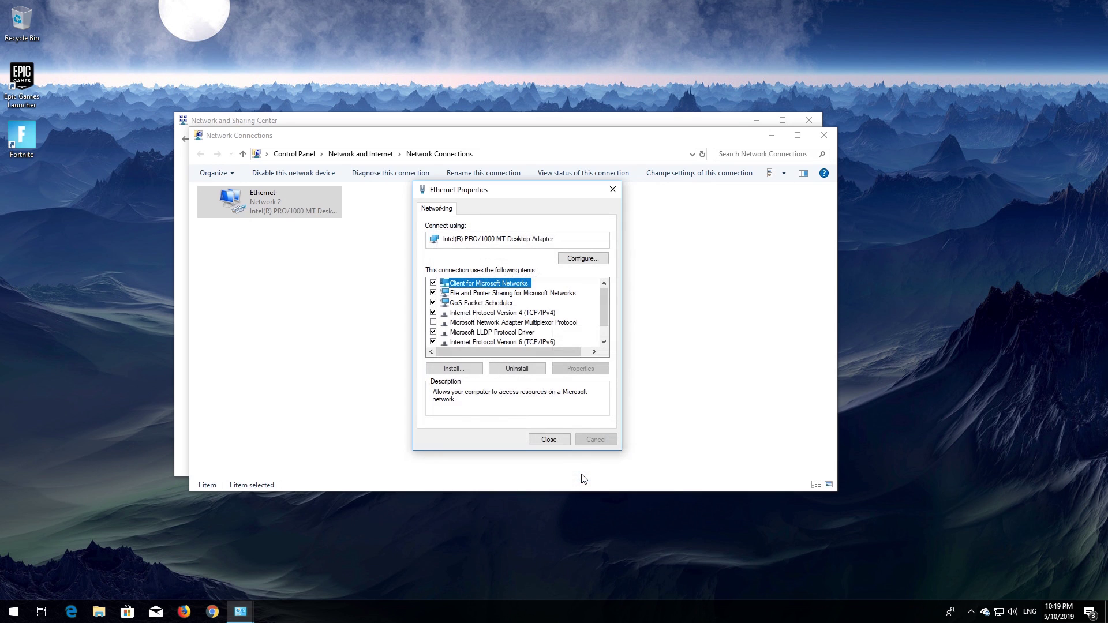
left_click(548, 440)
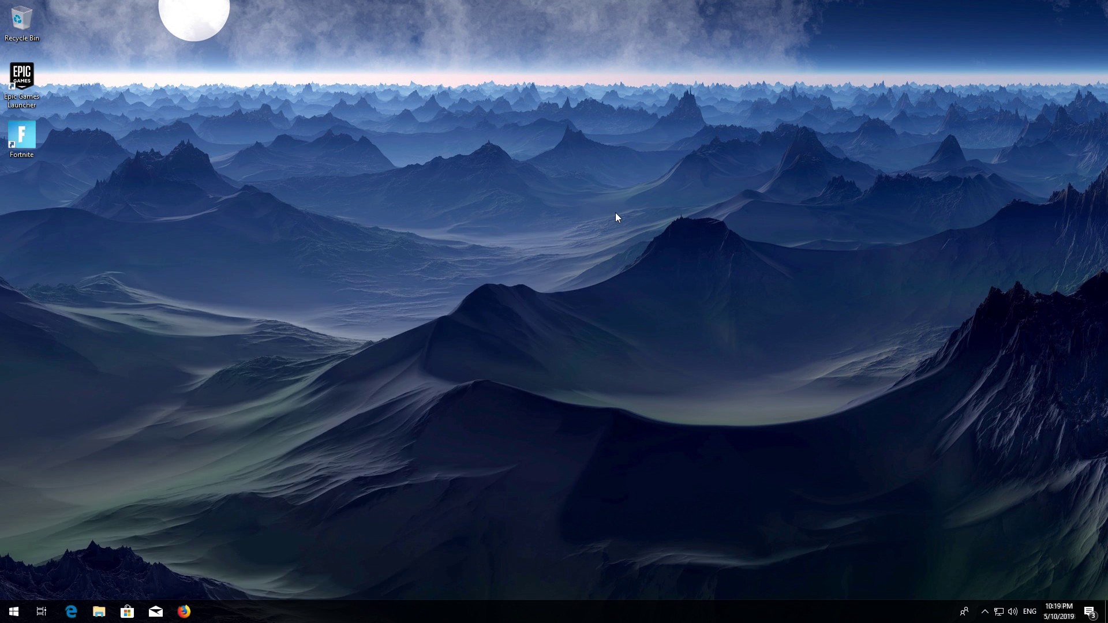
Step: Launch Command Prompt as administrator from a Start search for cmd, approving the UAC prompt
key("super")
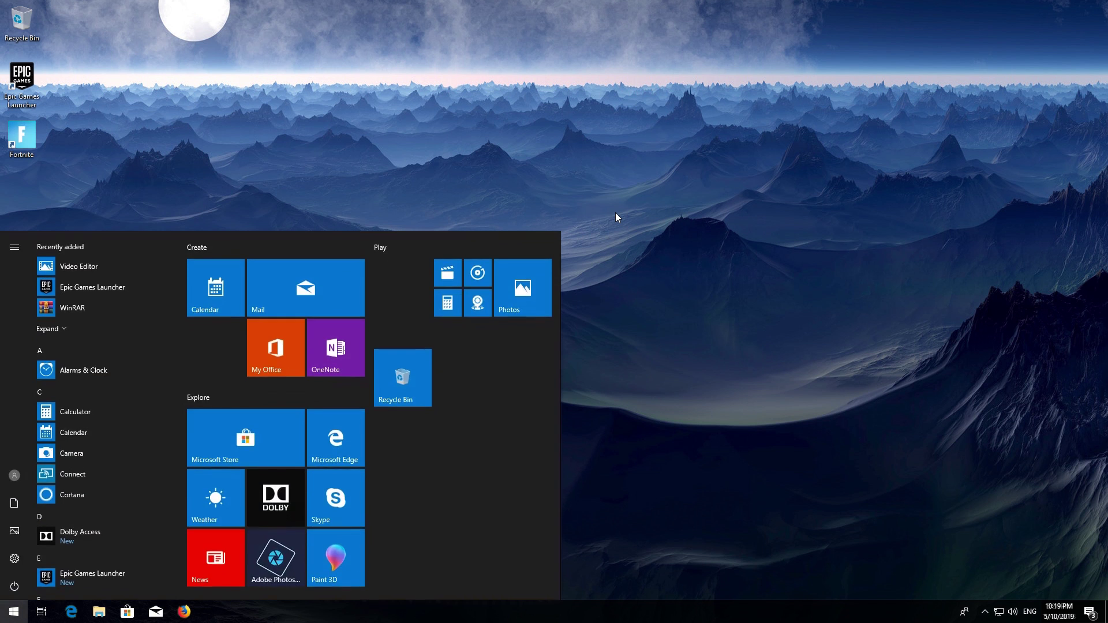
type("cmd")
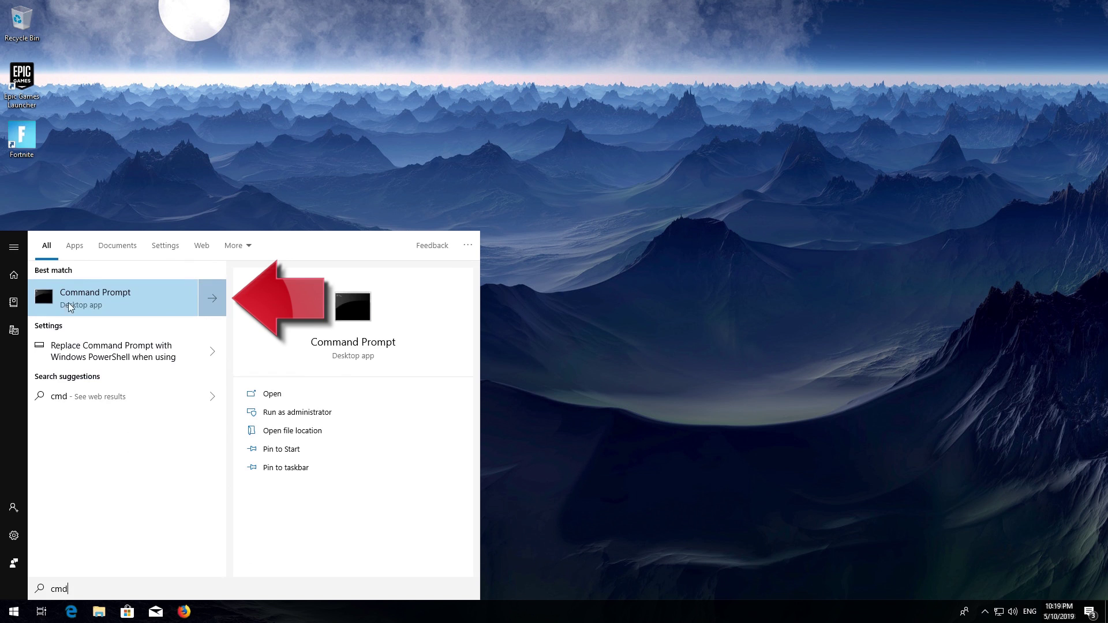
right_click(120, 298)
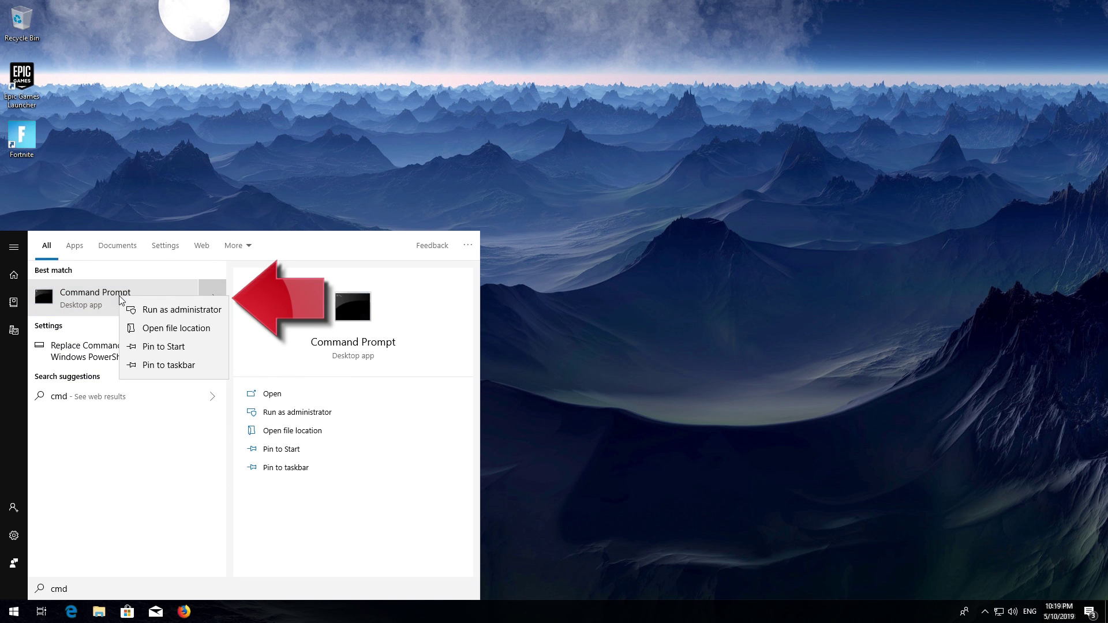
left_click(193, 310)
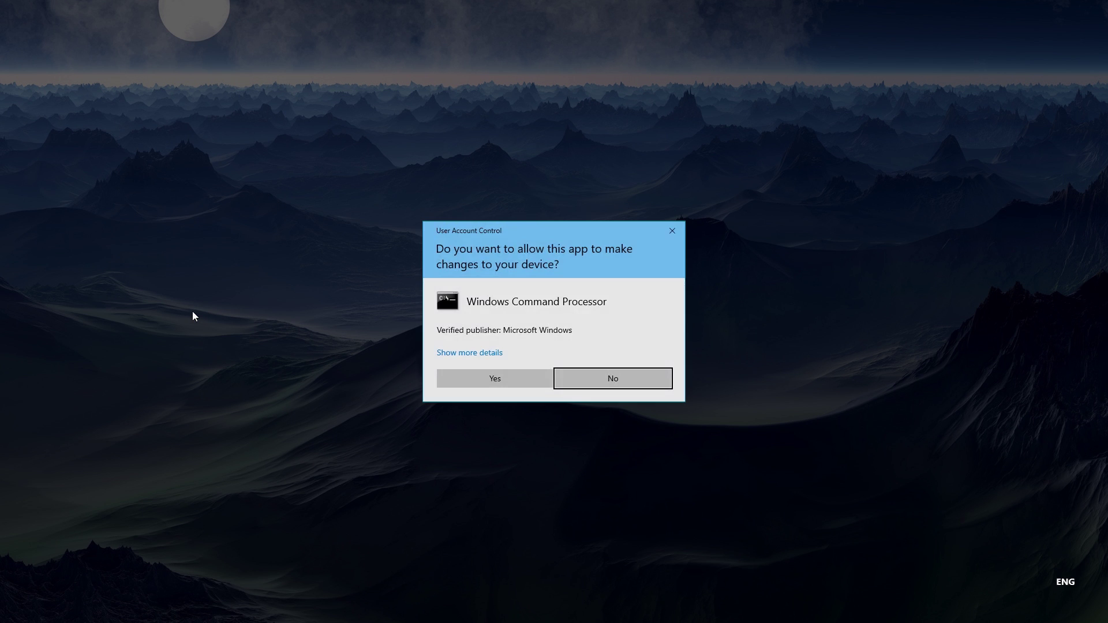
left_click(501, 380)
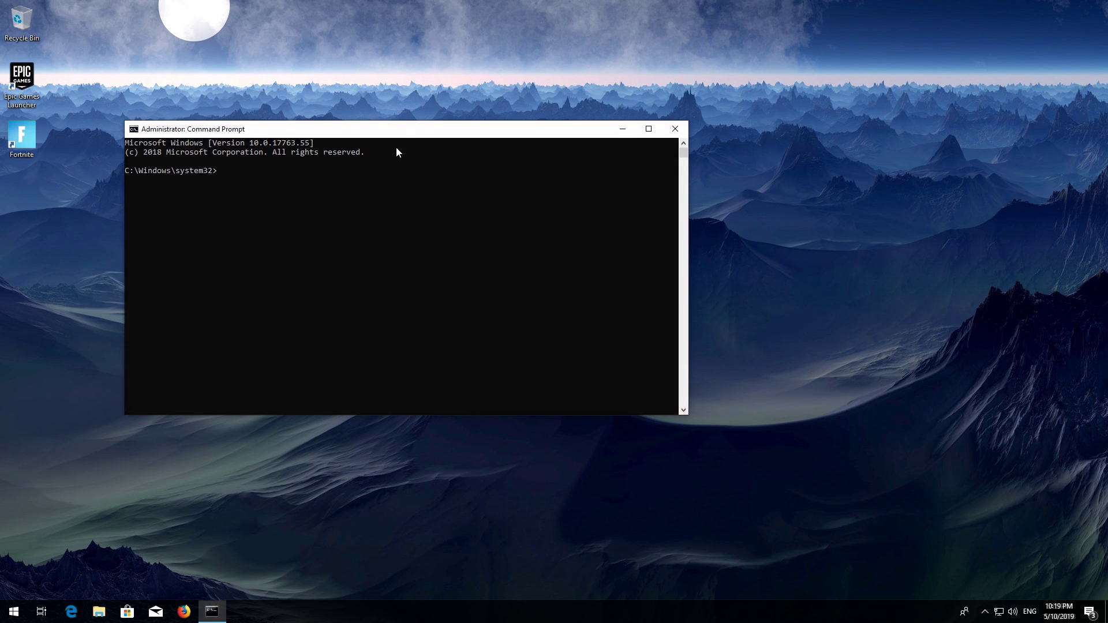
Step: Run 'netsh int ip reset C:\resetlog.txt' and then 'netsh winsock reset'
left_click_drag(396, 136, 563, 157)
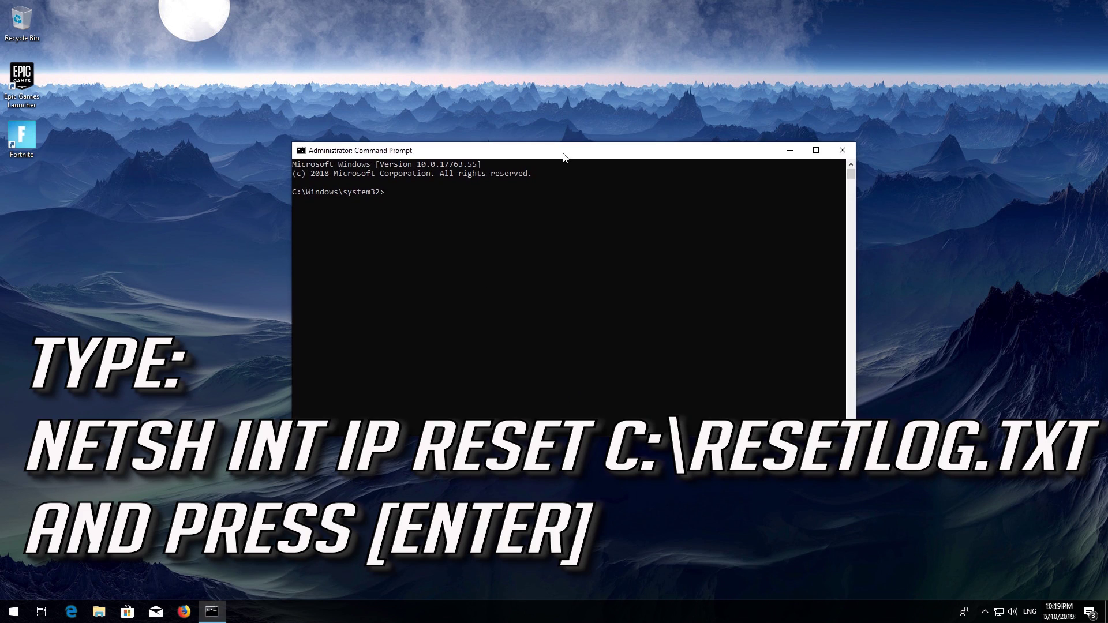
type("netsh int ip reset C:\\resetlog.txt")
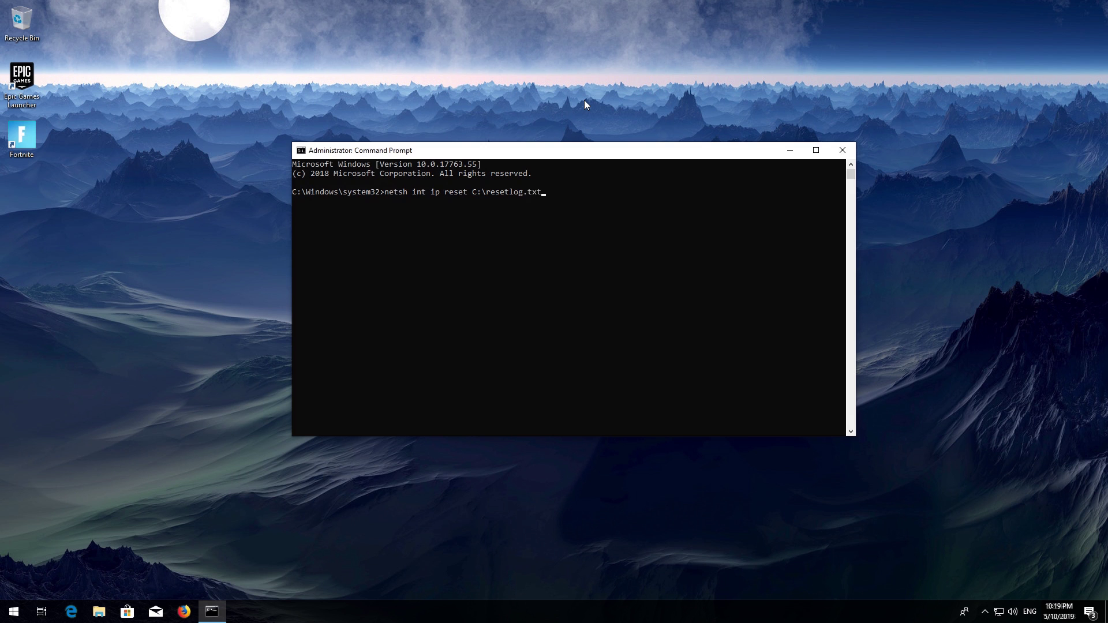
key("Return")
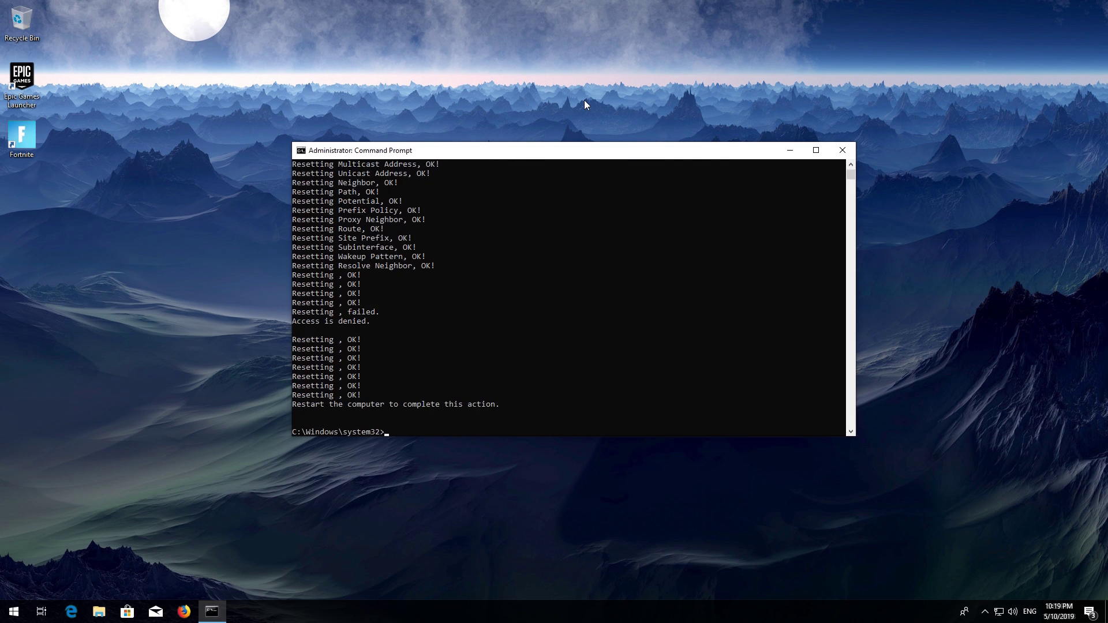
type("netsh")
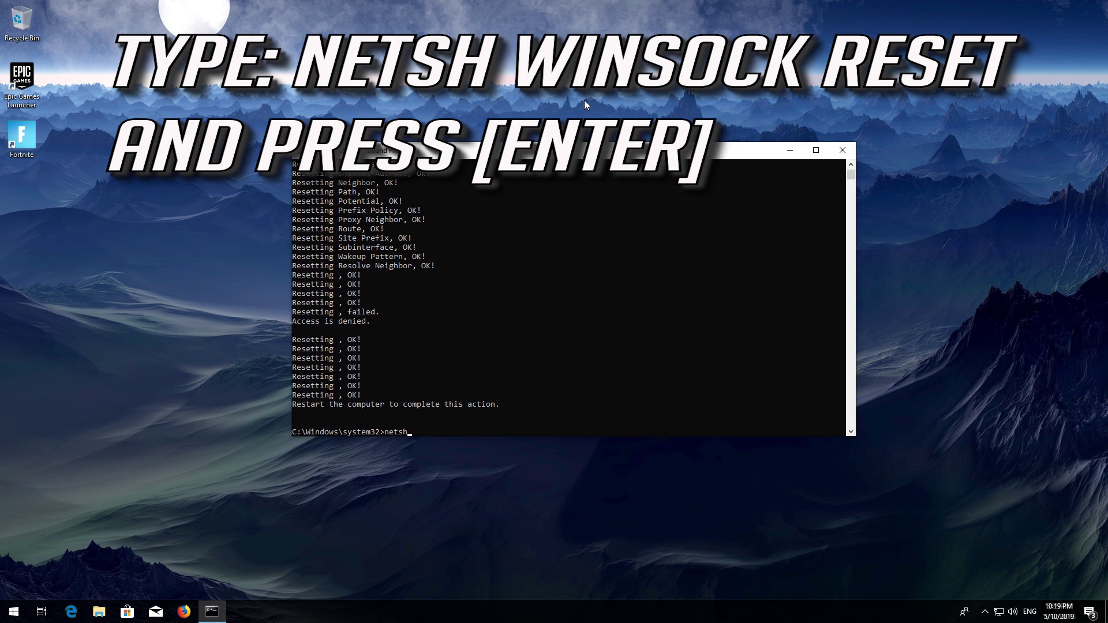
type(" winsock reset")
key("Return")
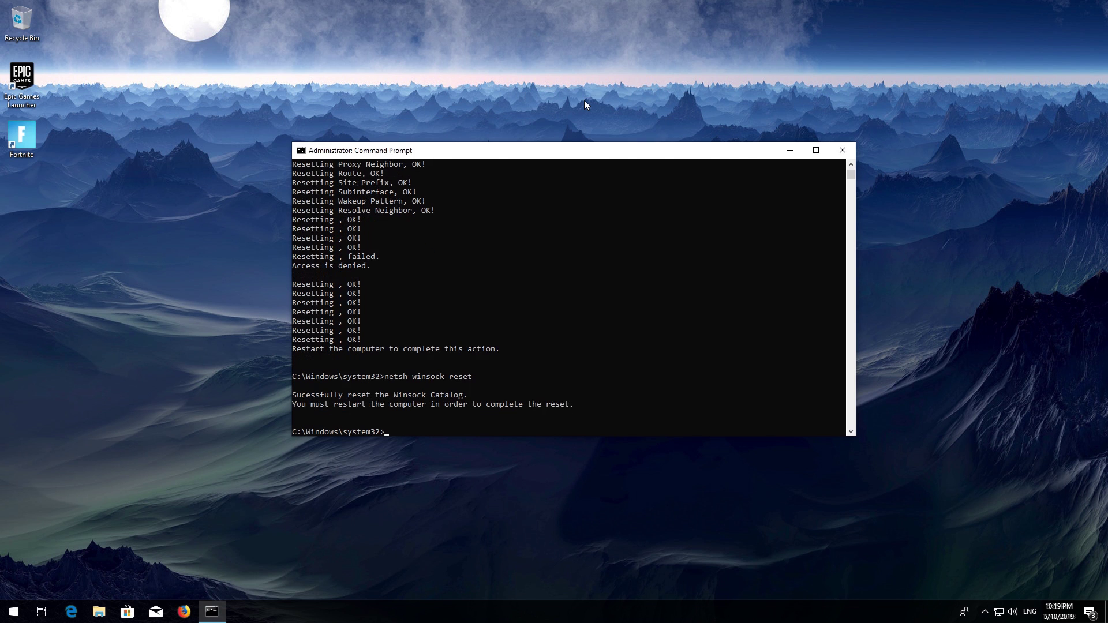
Step: Flush the DNS cache with ipconfig /flushdns, then exit Command Prompt
type("ip")
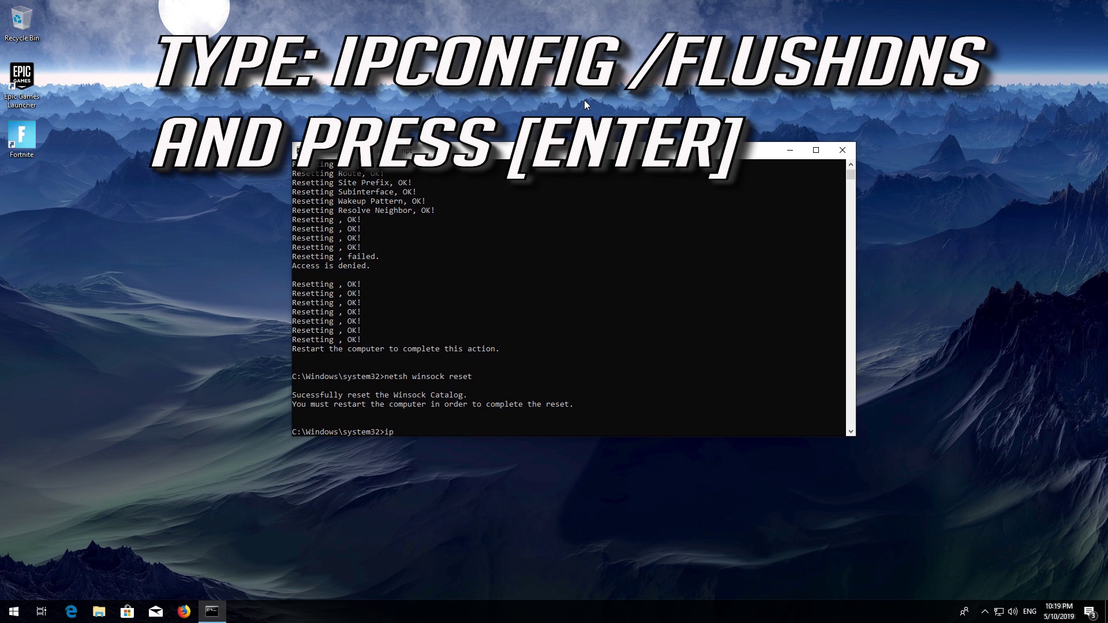
type("config /flushdns")
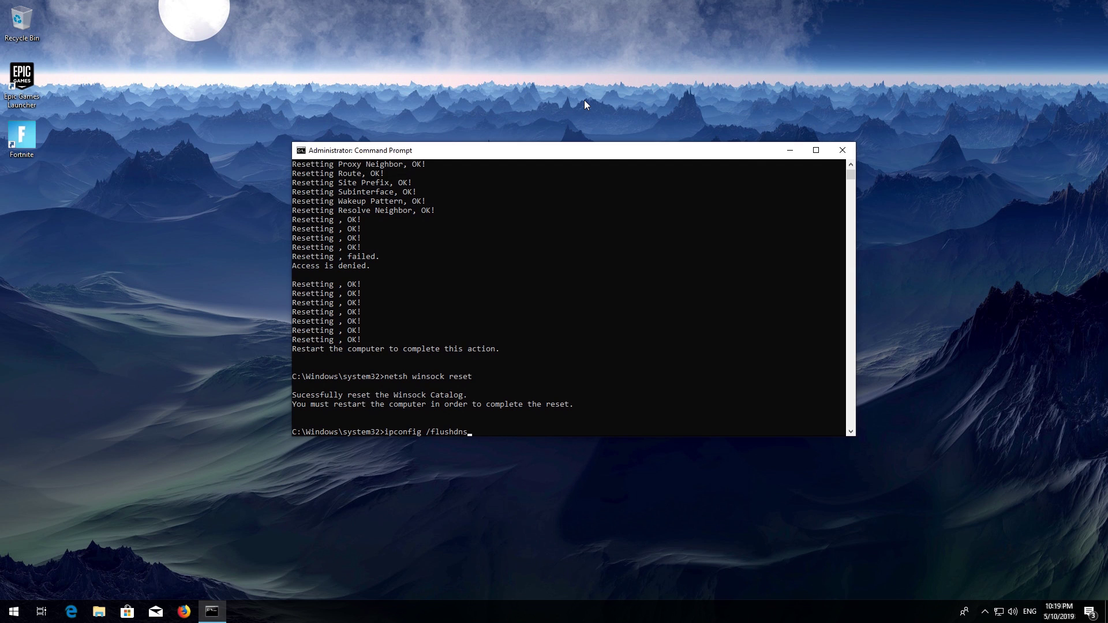
key("Return")
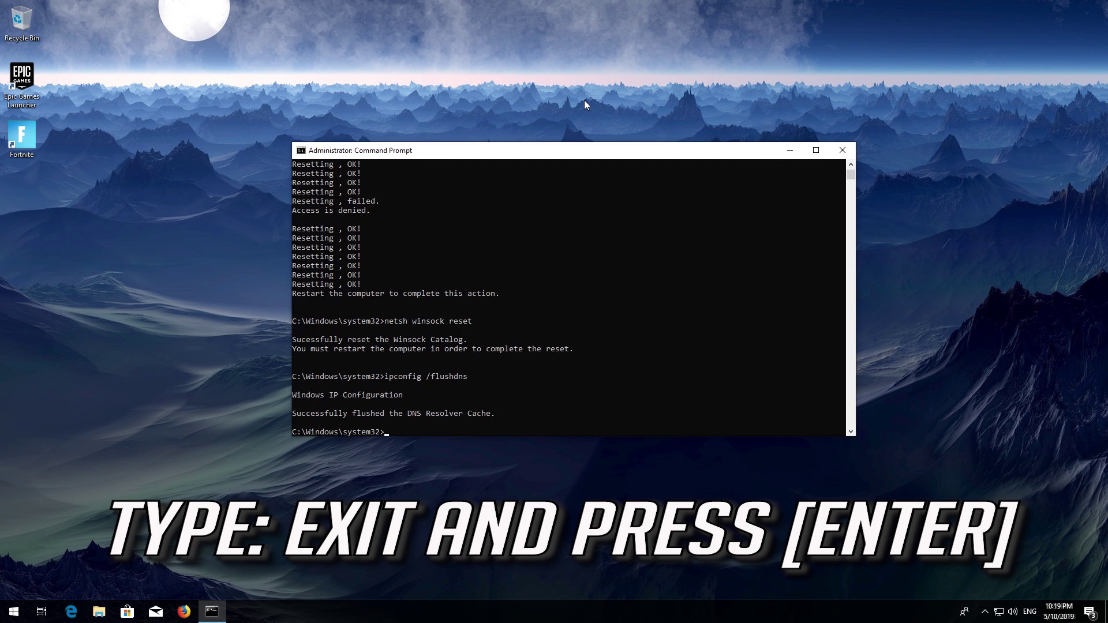
type("exit")
key("Return")
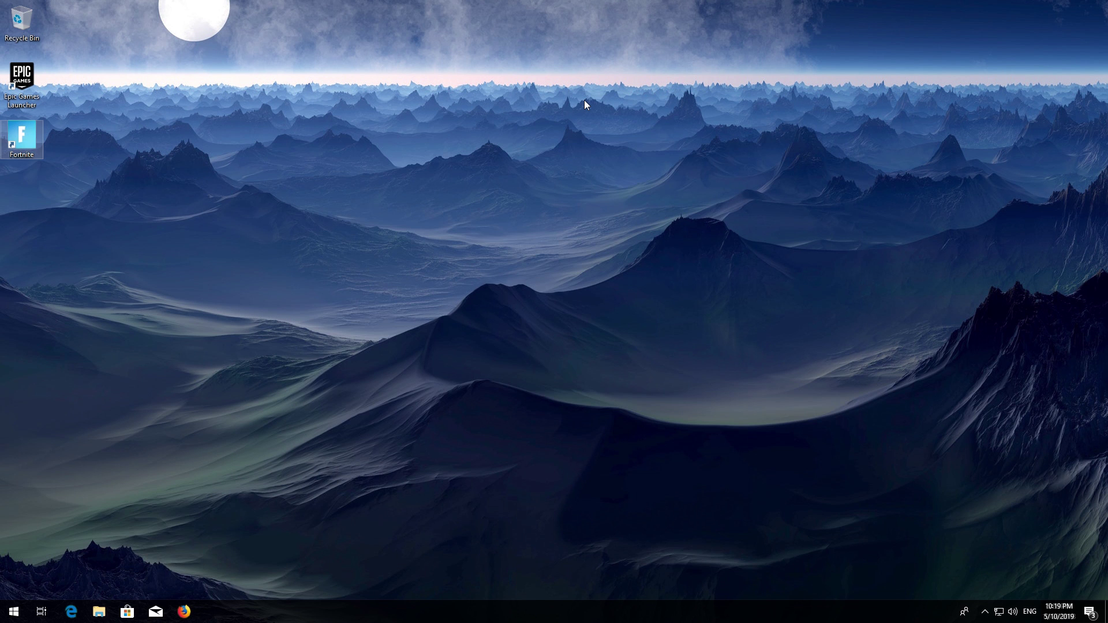
left_click(13, 611)
left_click(13, 595)
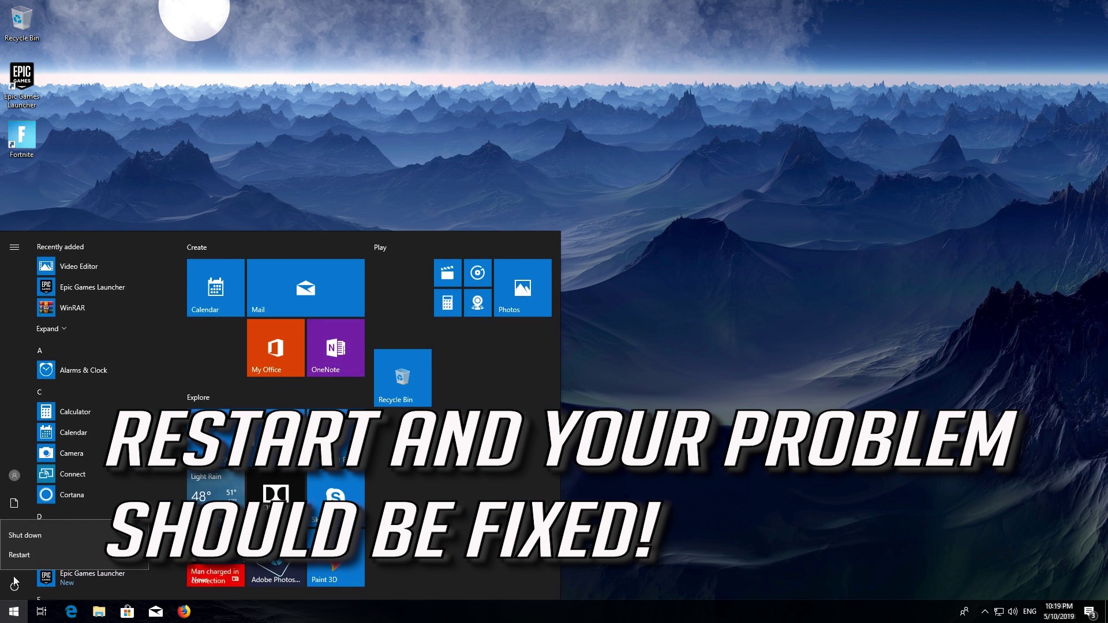
left_click(19, 563)
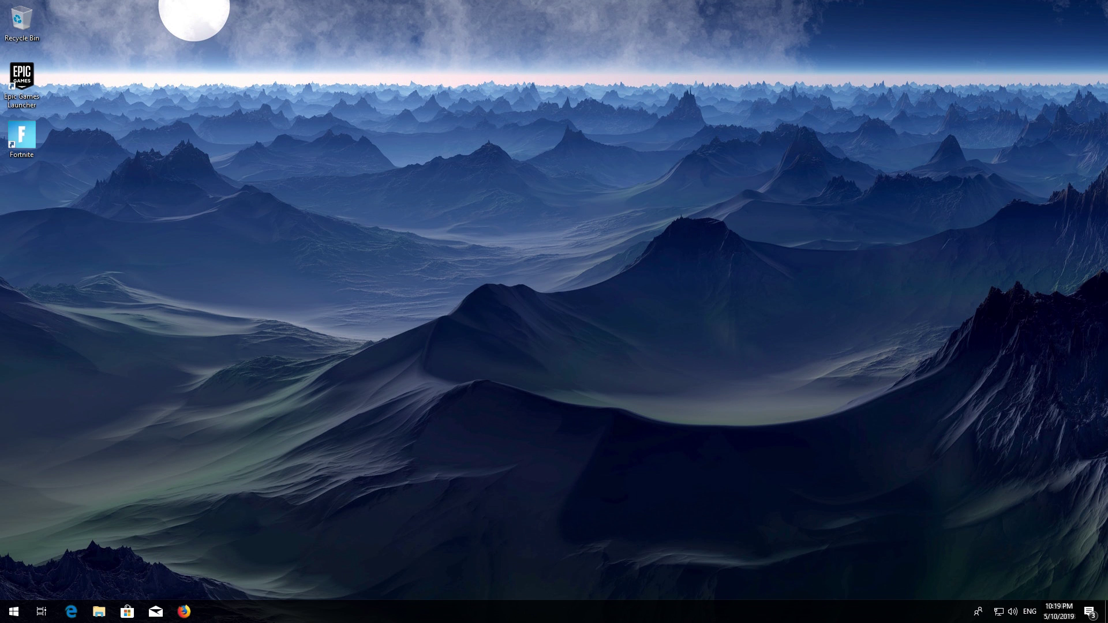
Step: Reopen Control Panel from Start search and go to Network and Internet's Network and Sharing Center
key("super")
type("contro")
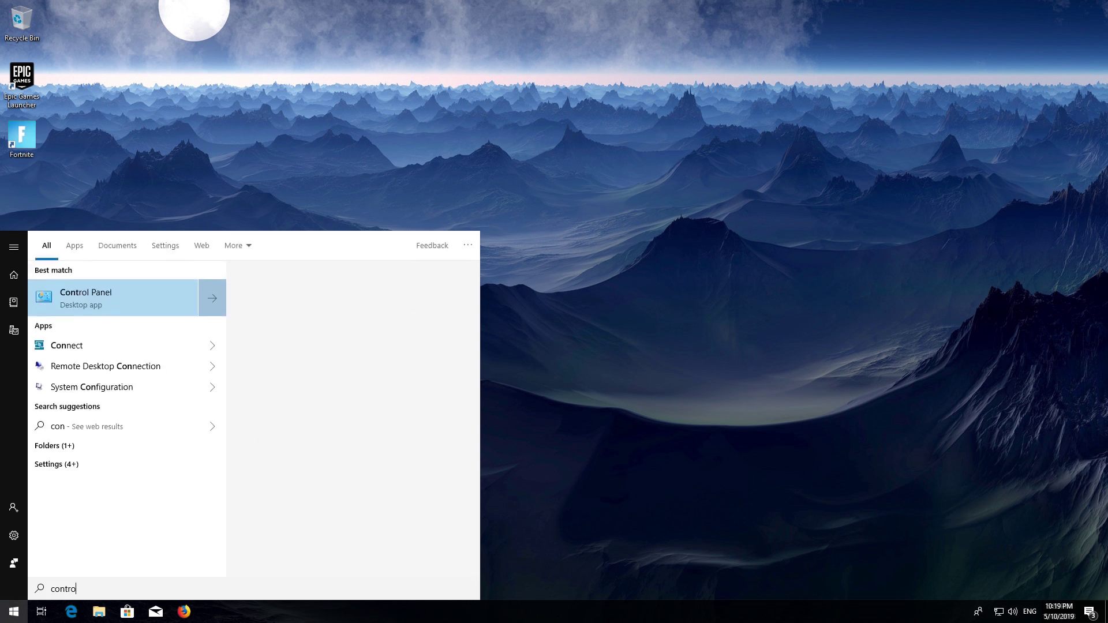
type("l panel")
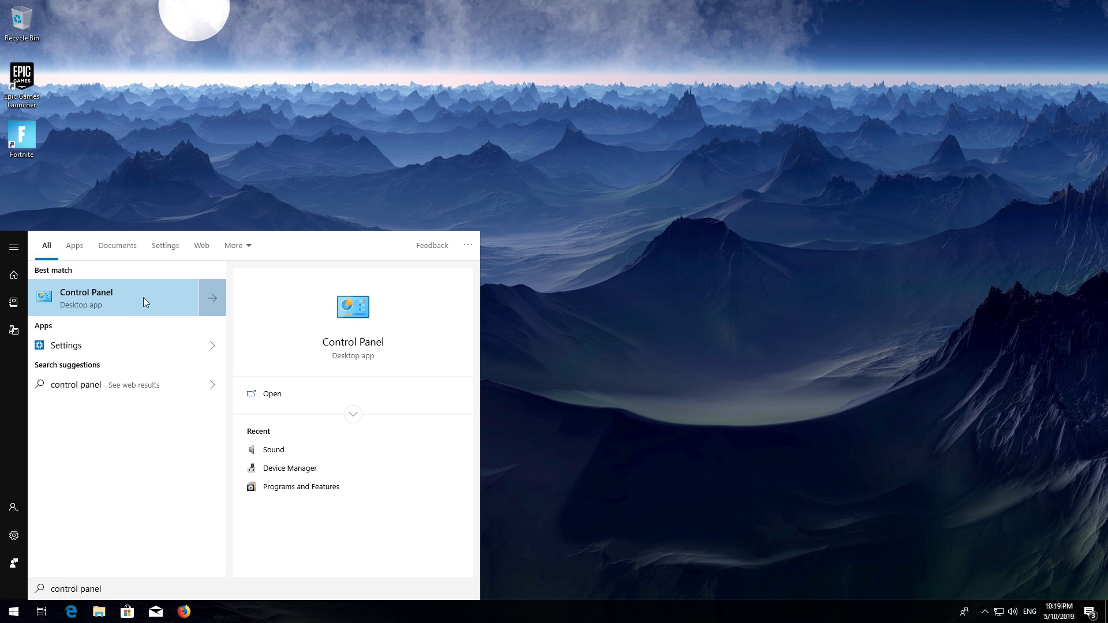
left_click(122, 299)
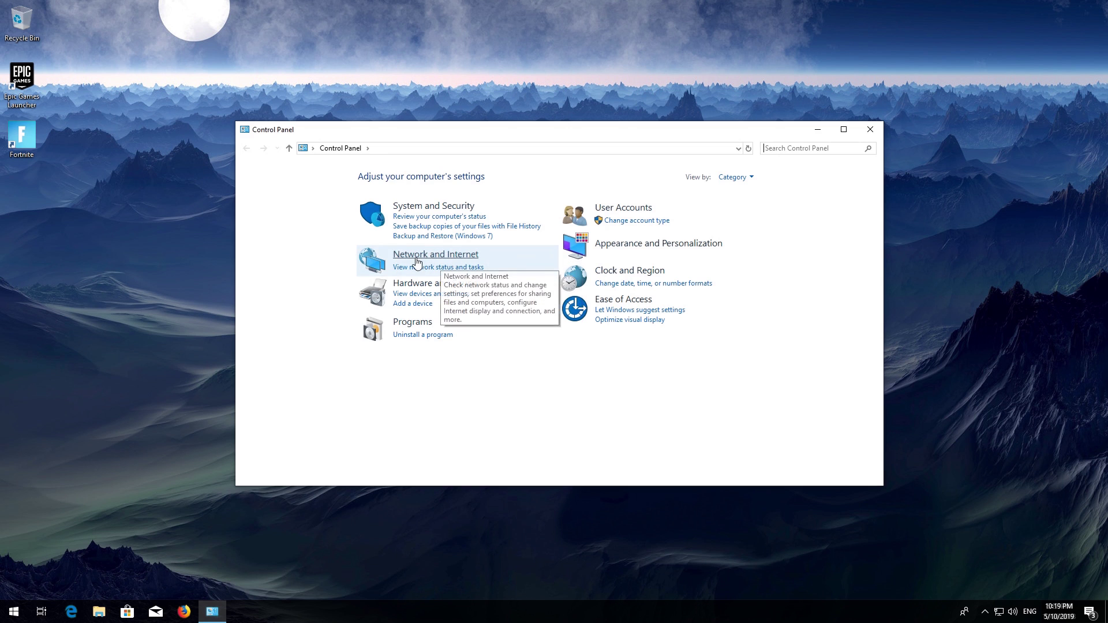
left_click(455, 260)
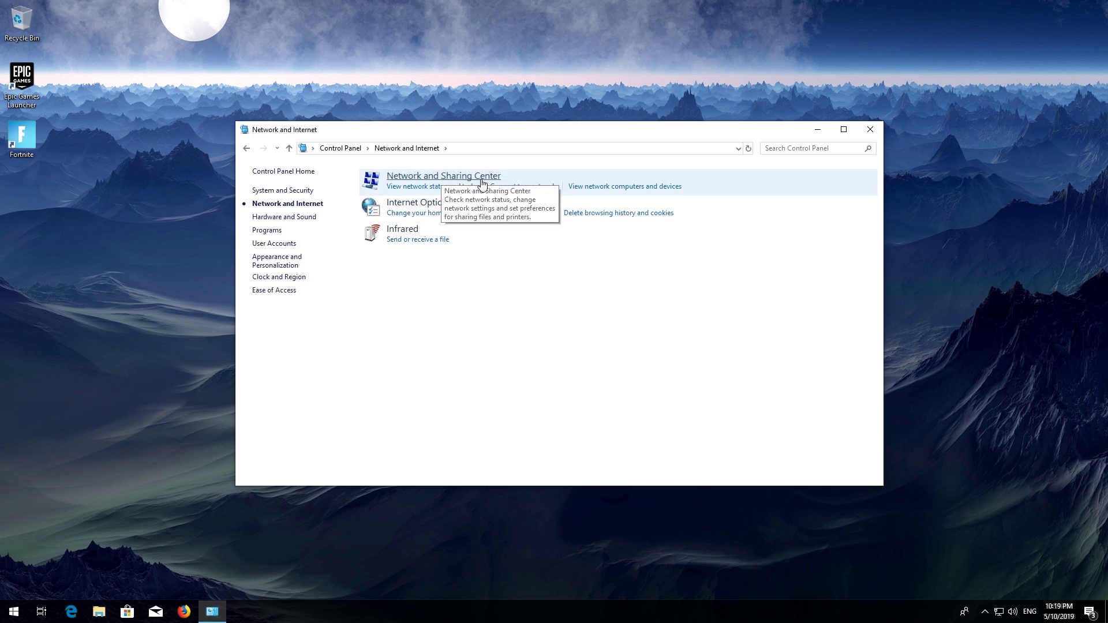
left_click(429, 185)
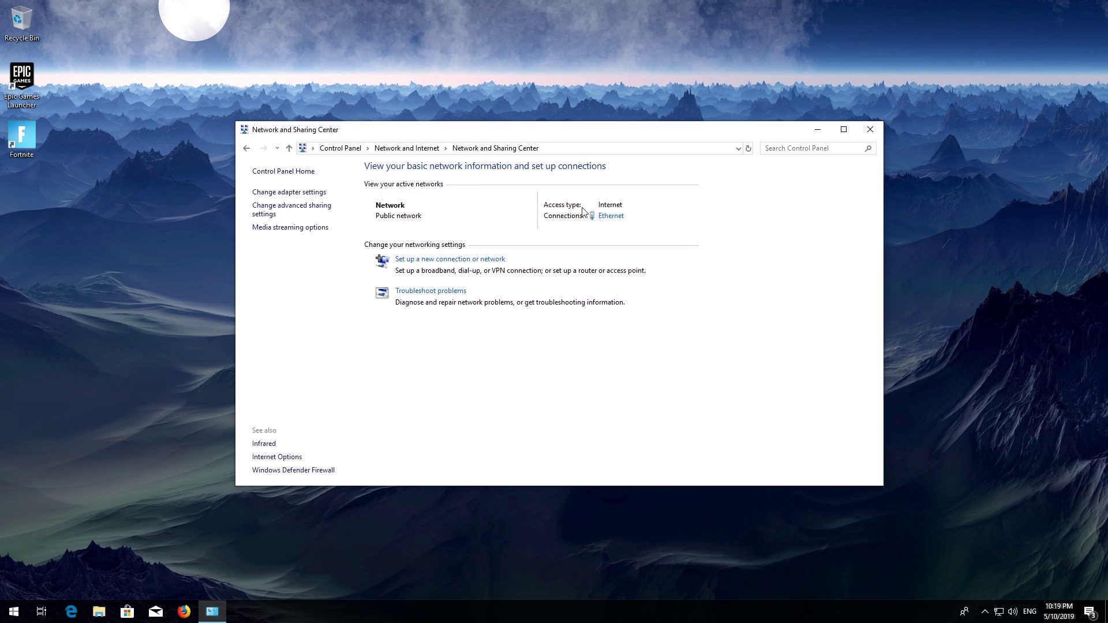
Step: Disable the Ethernet adapter from its status window, then re-enable it in Network Connections
left_click(617, 224)
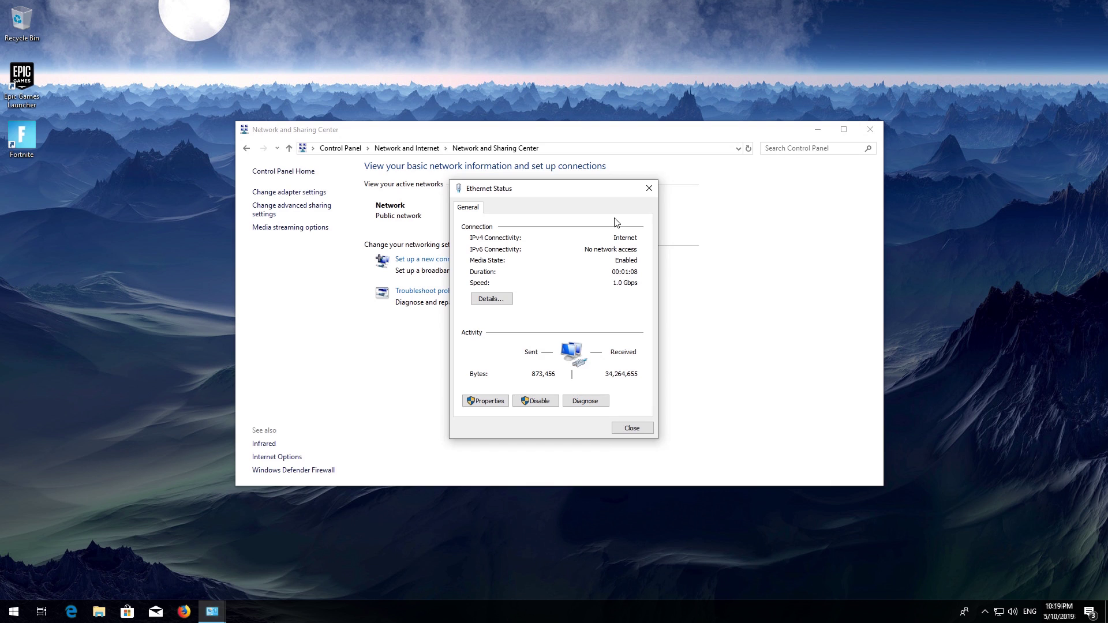
left_click(529, 401)
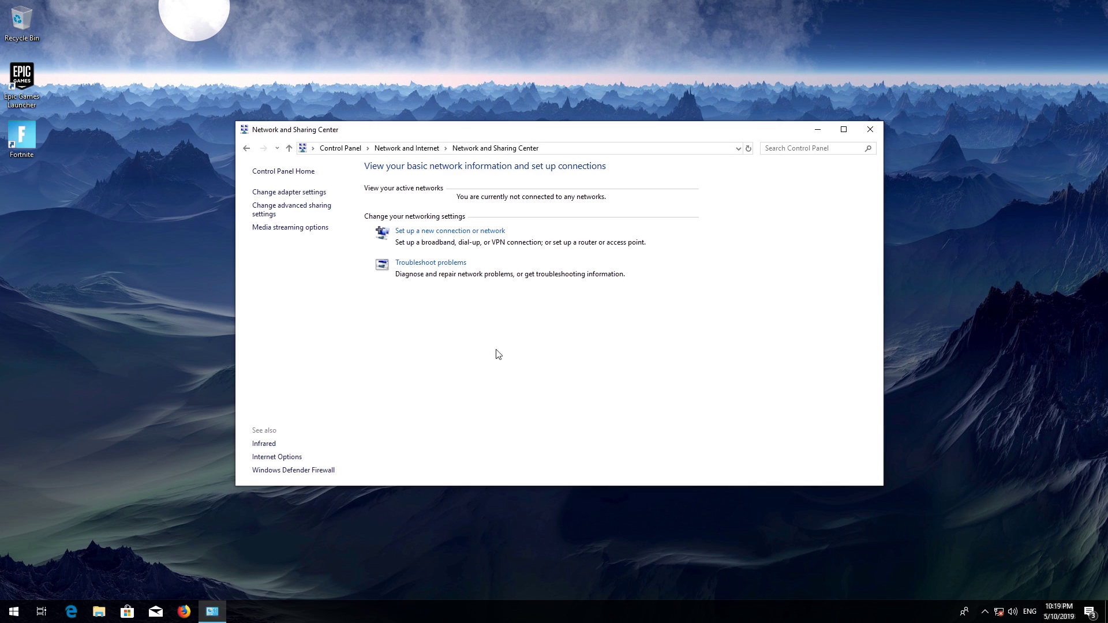
left_click(286, 193)
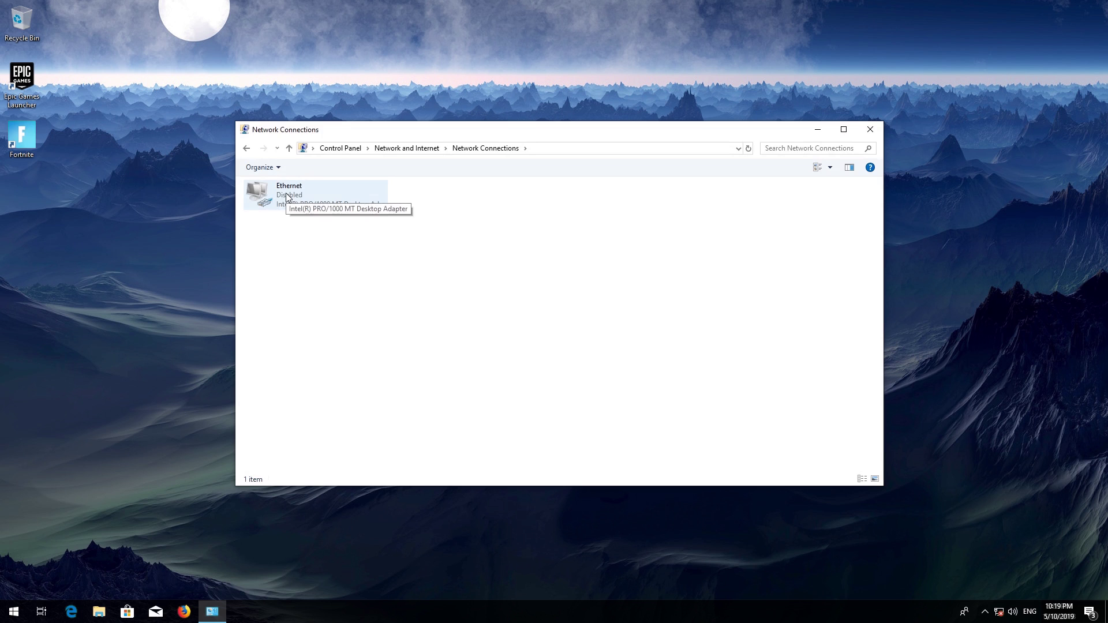
left_click(286, 196)
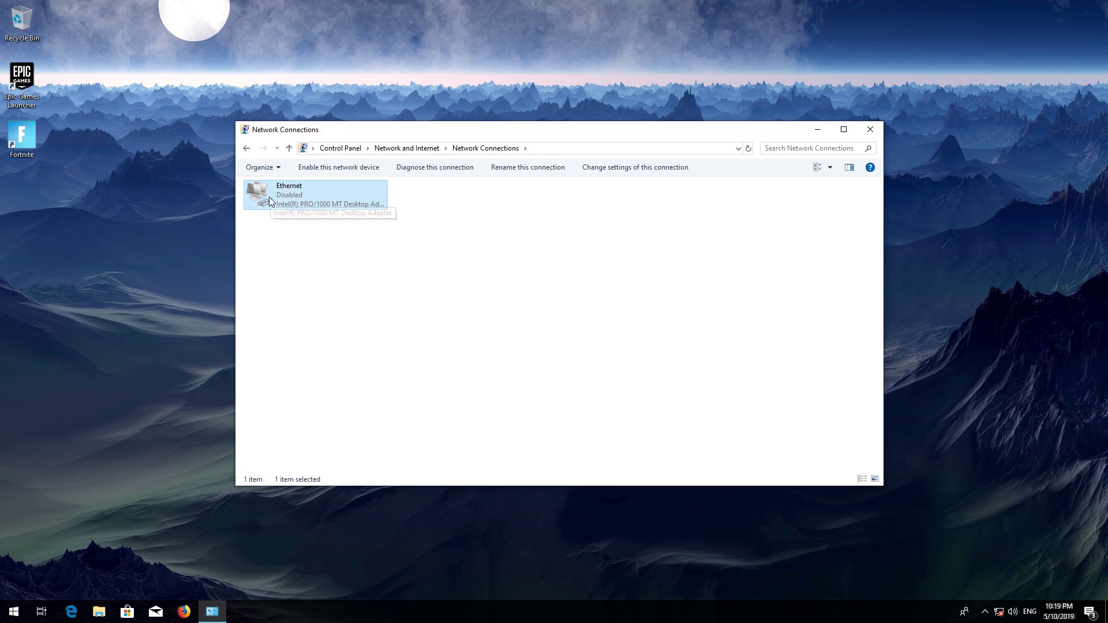
right_click(306, 196)
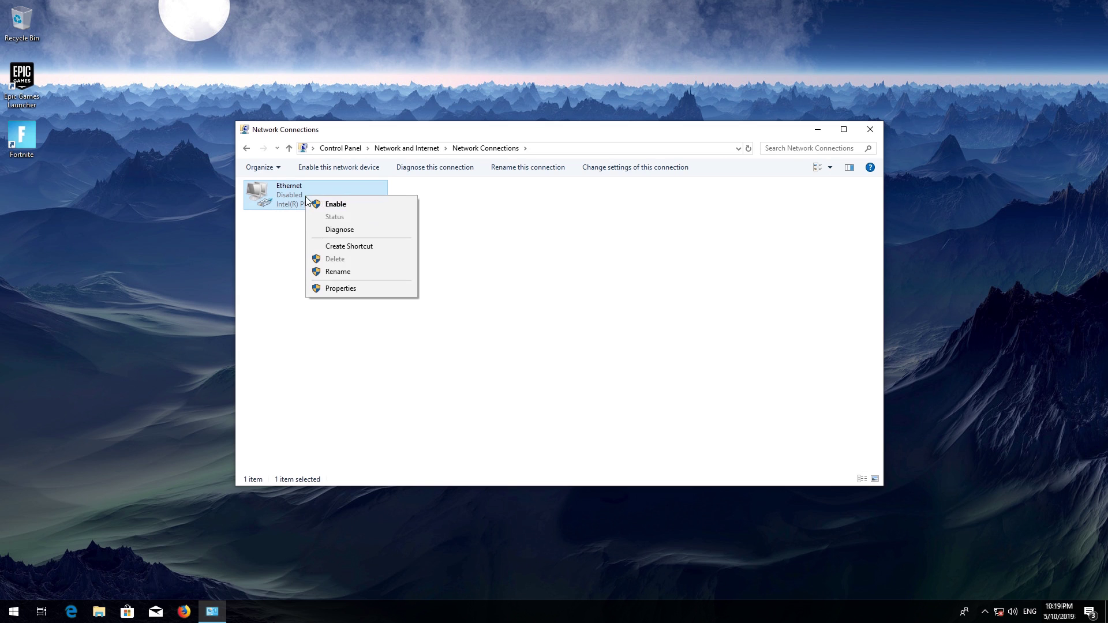
left_click(354, 204)
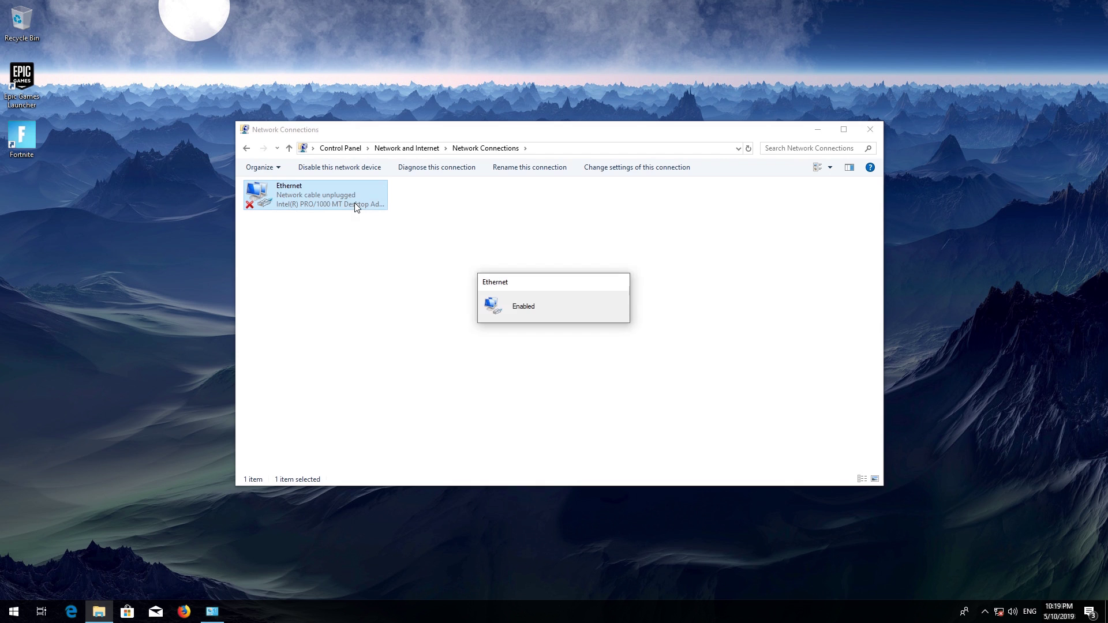